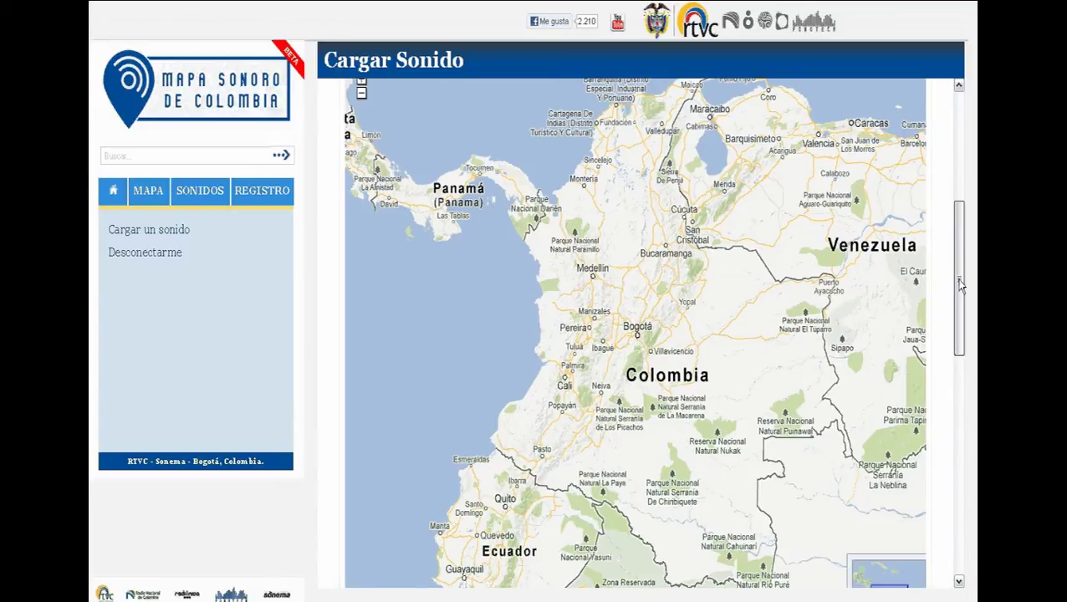
Place the sound's location marker in Bogotá, just north of Calle 53 and east of Carrera 7.
left_click_drag(960, 282, 960, 269)
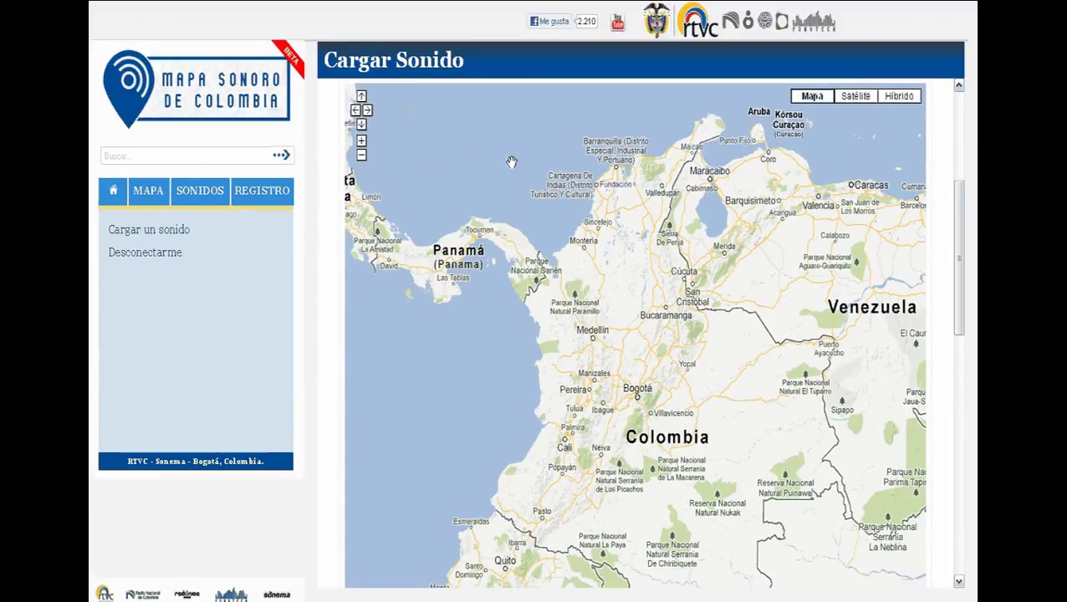
left_click(362, 142)
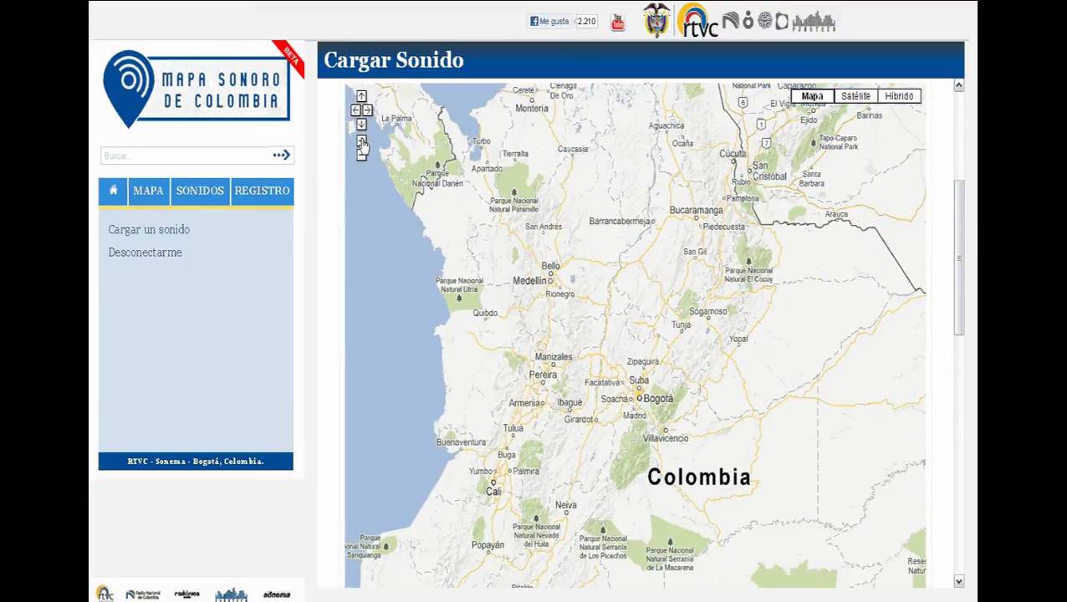
left_click(362, 142)
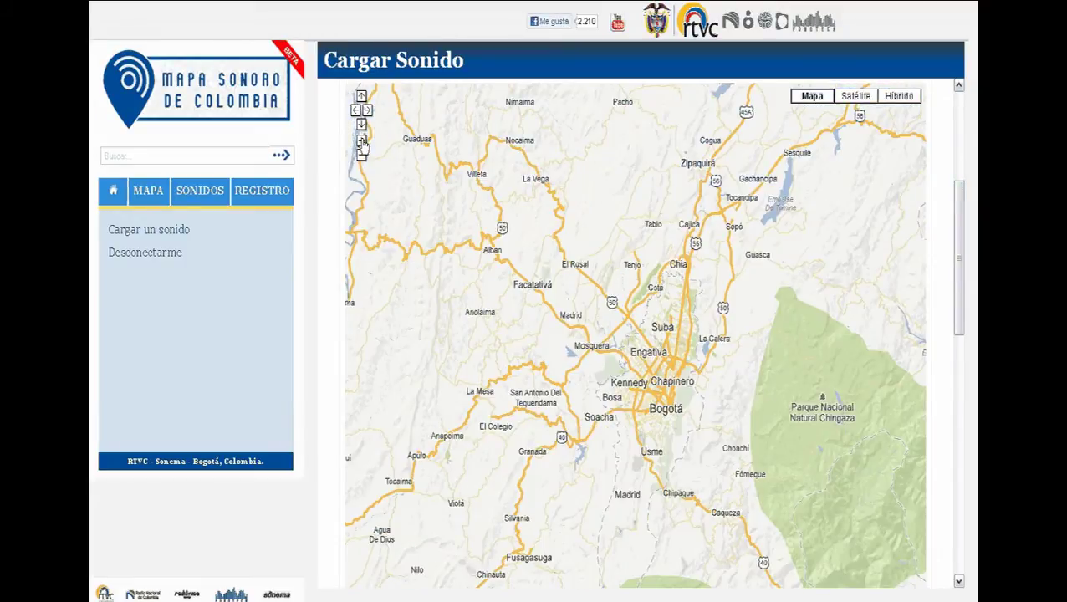
left_click(362, 143)
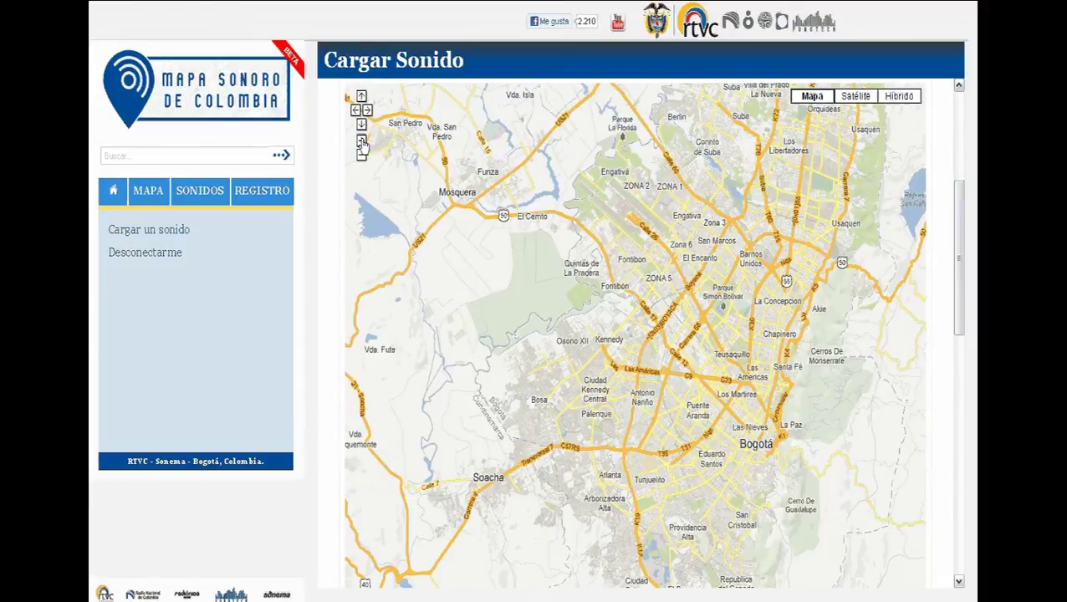
left_click_drag(764, 293, 631, 319)
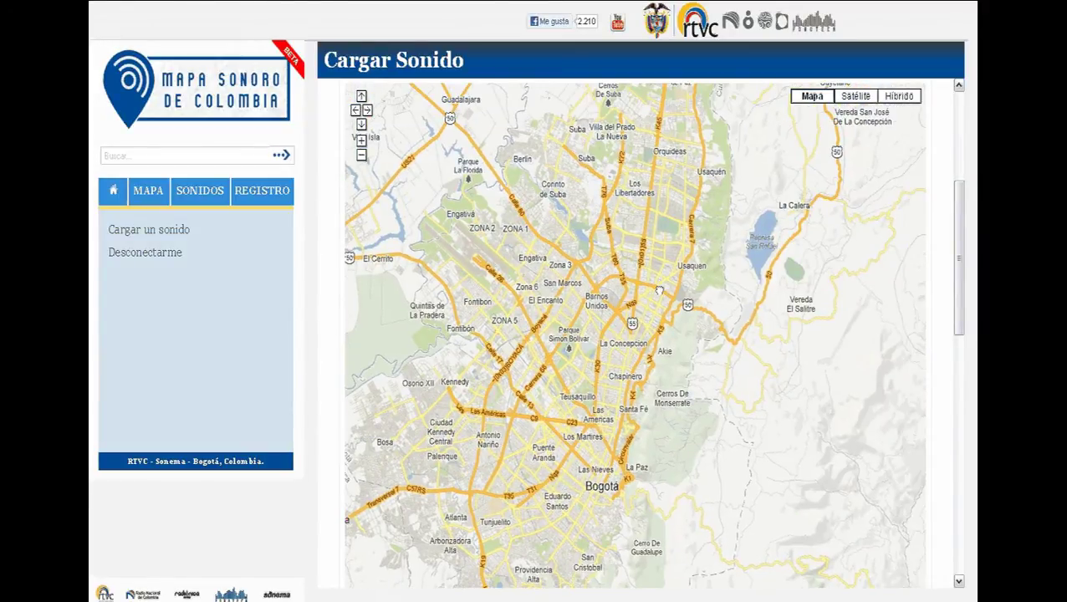
left_click_drag(642, 331, 635, 343)
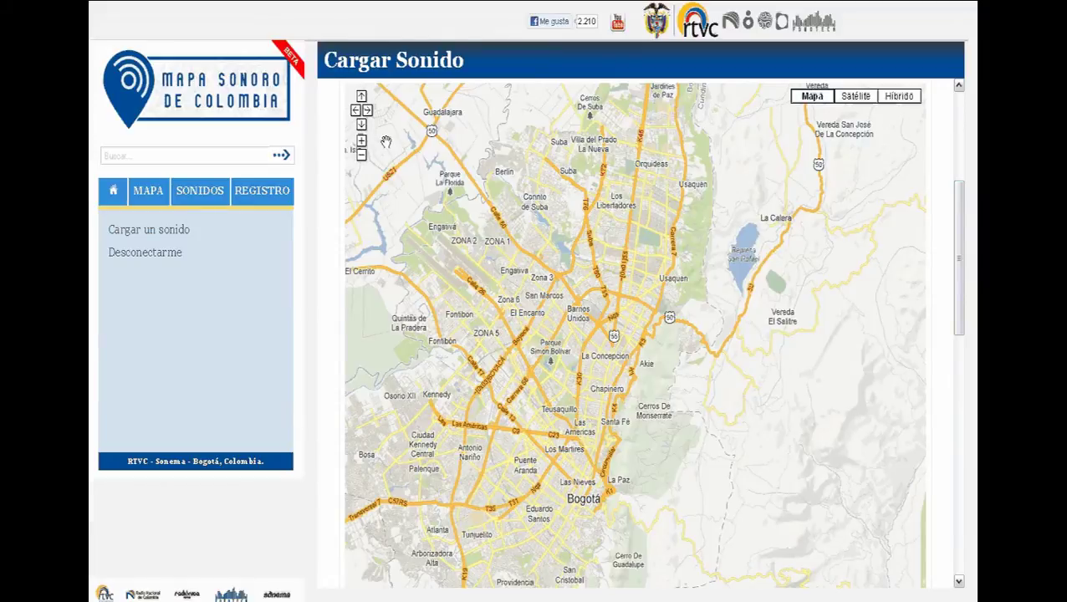
scroll(498, 227, "up", 3)
left_click_drag(498, 227, 624, 228)
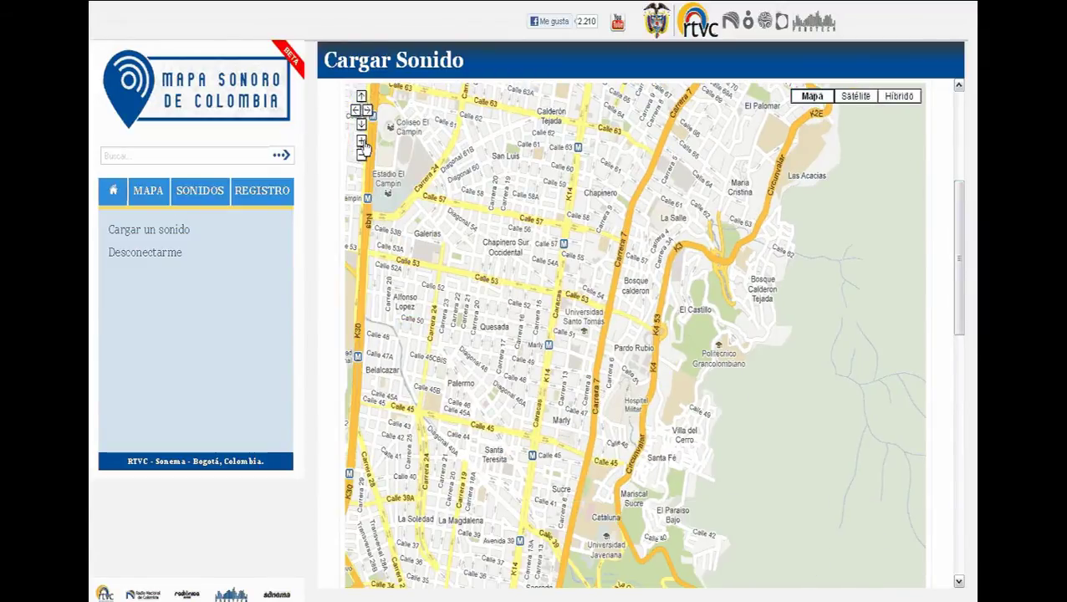
left_click(362, 141)
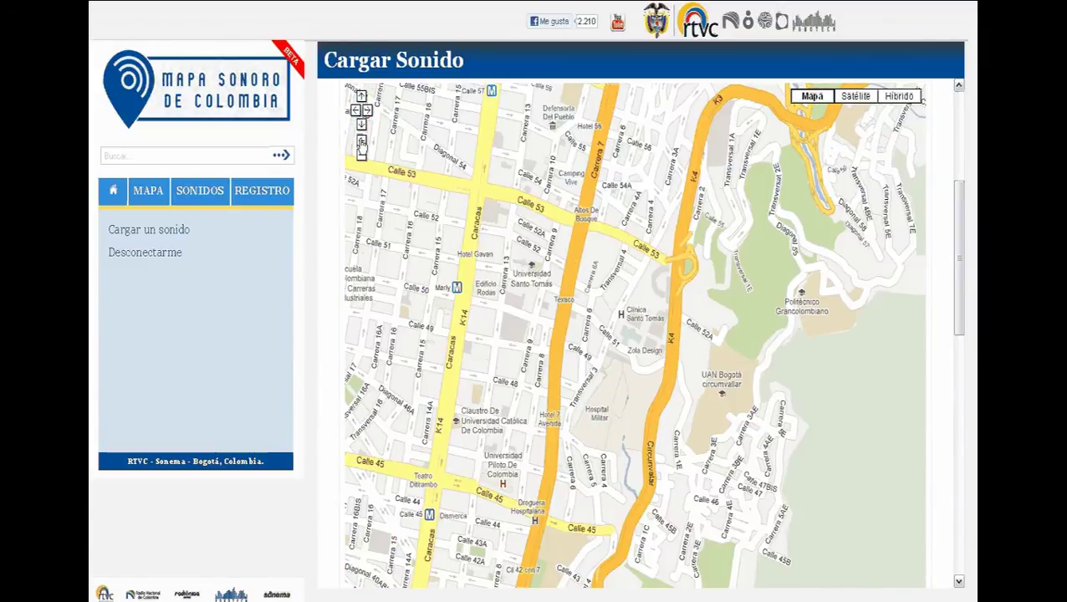
double_click(551, 369)
left_click_drag(550, 369, 625, 460)
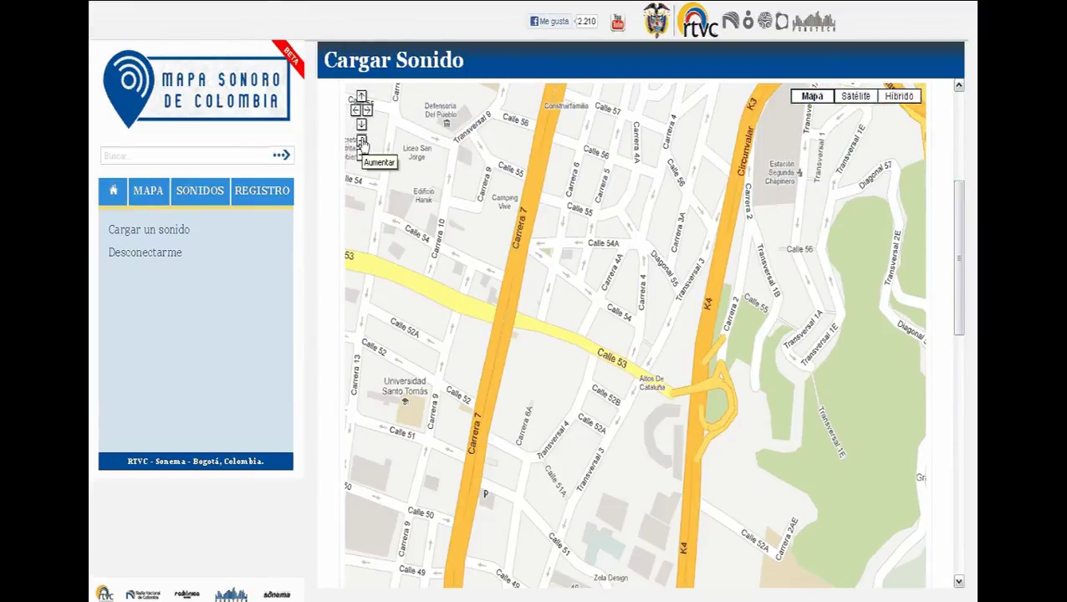
left_click(361, 141)
left_click_drag(488, 205, 640, 264)
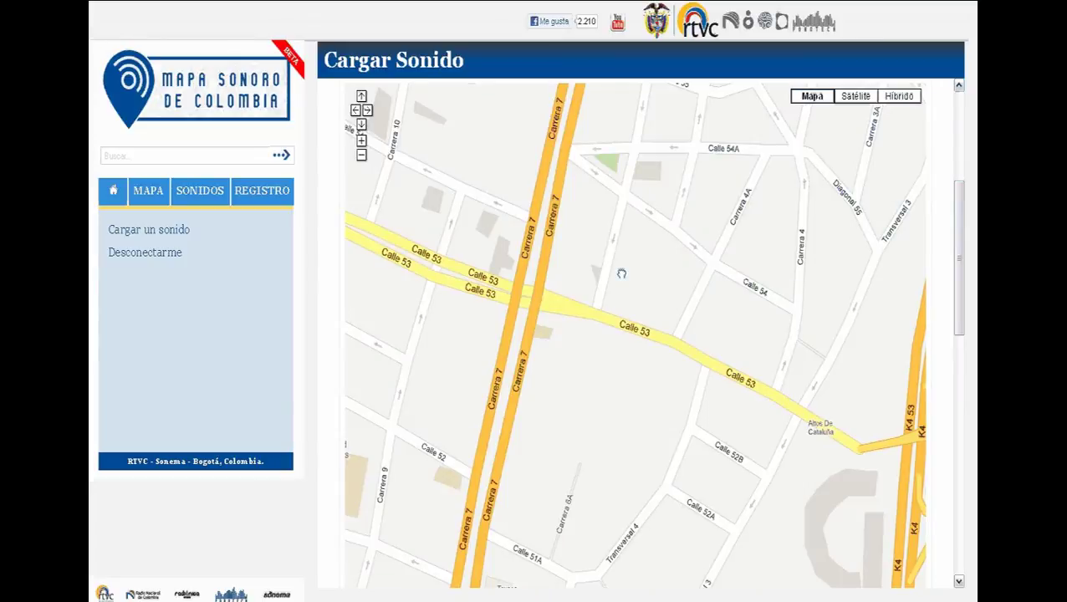
left_click(590, 289)
left_click(594, 189)
left_click(622, 299)
left_click(591, 284)
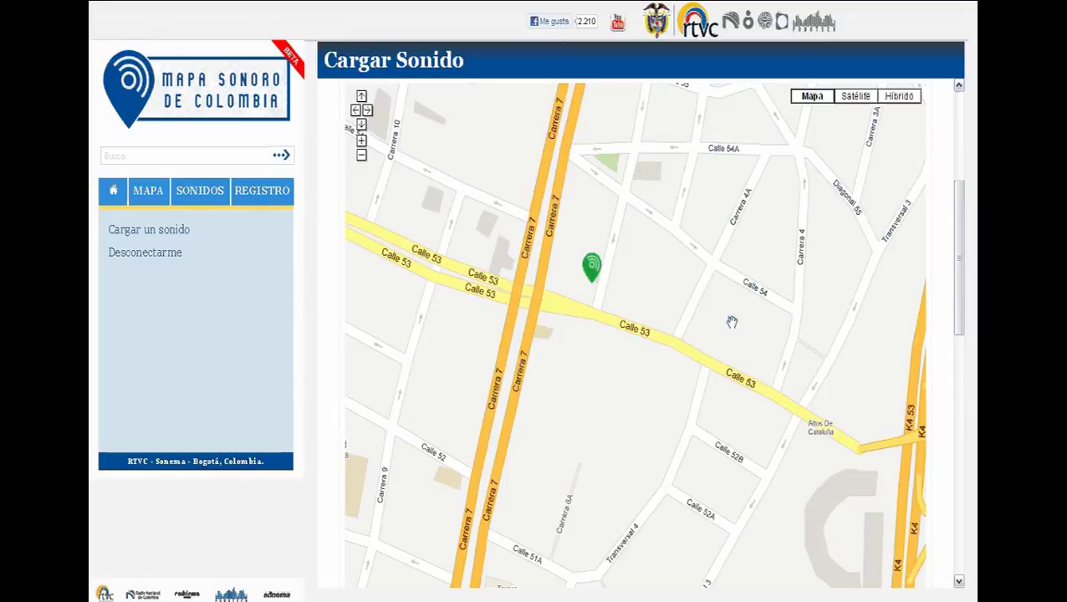
Enter "Camion de basura" as the sound's title and choose the Urbanos category.
left_click_drag(961, 254, 953, 432)
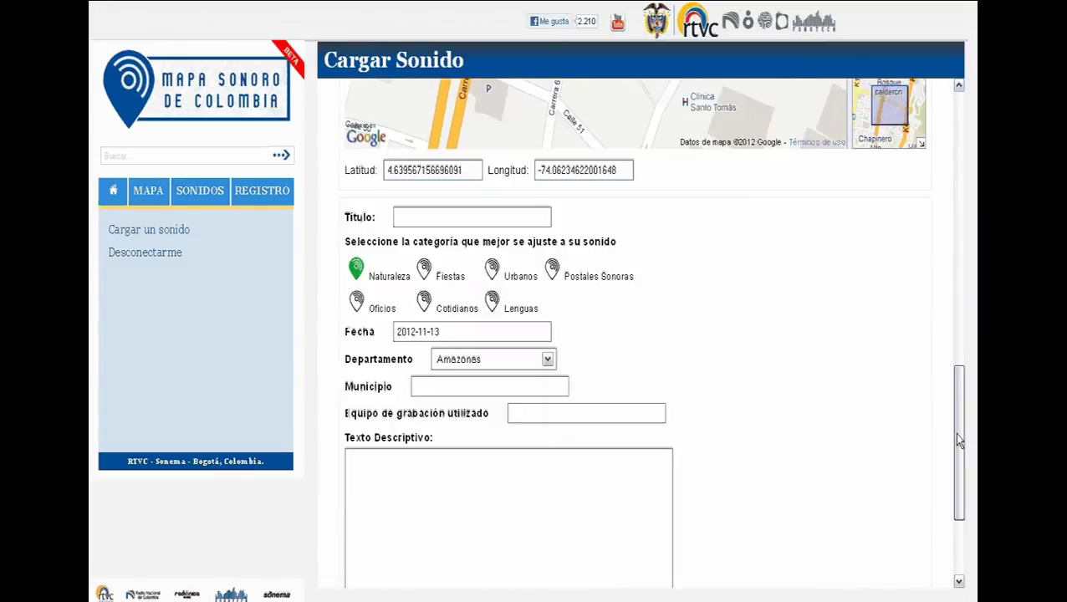
scroll(648, 311, "down", 1)
left_click(421, 175)
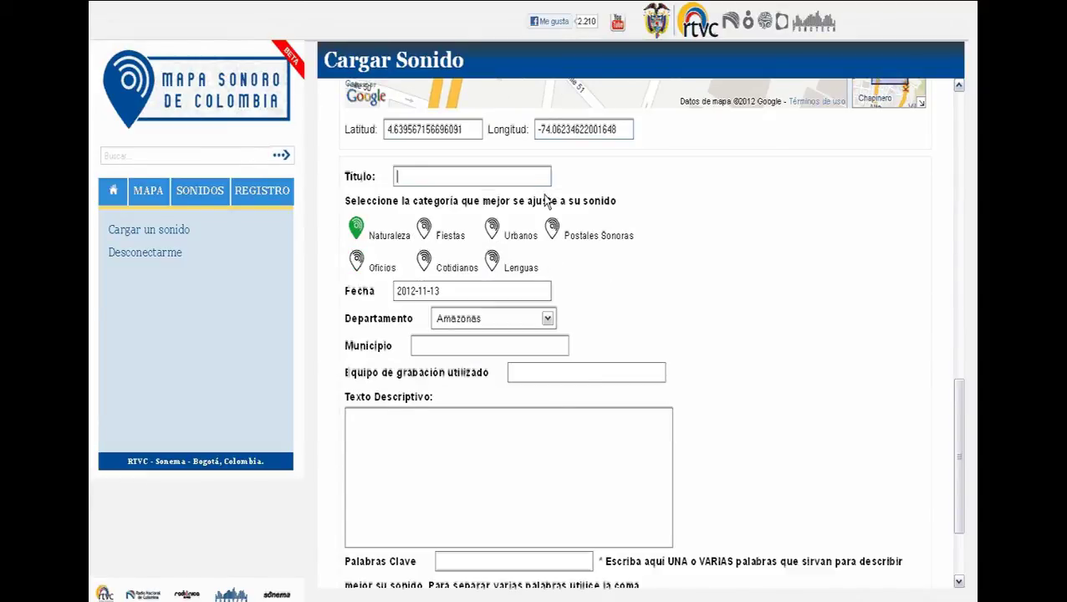
type("Ca")
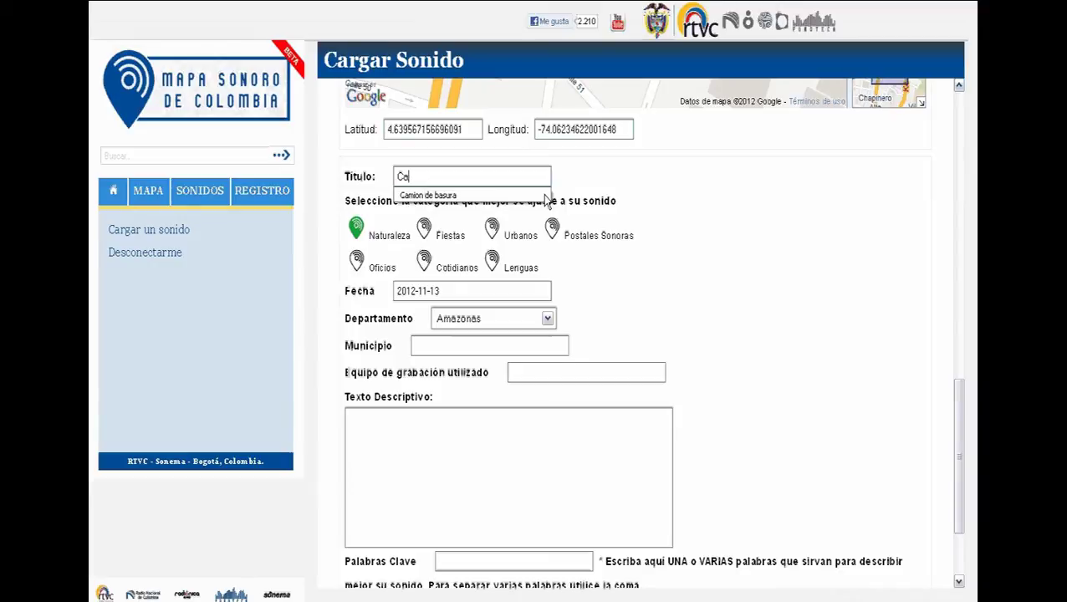
type("mion de")
key("Down")
key("Return")
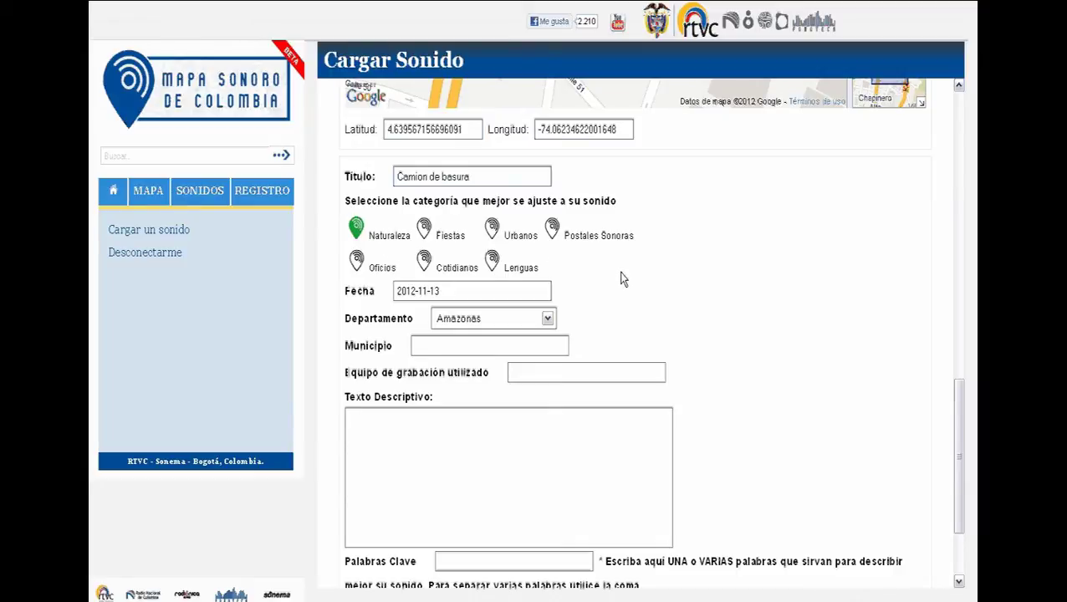
left_click(493, 231)
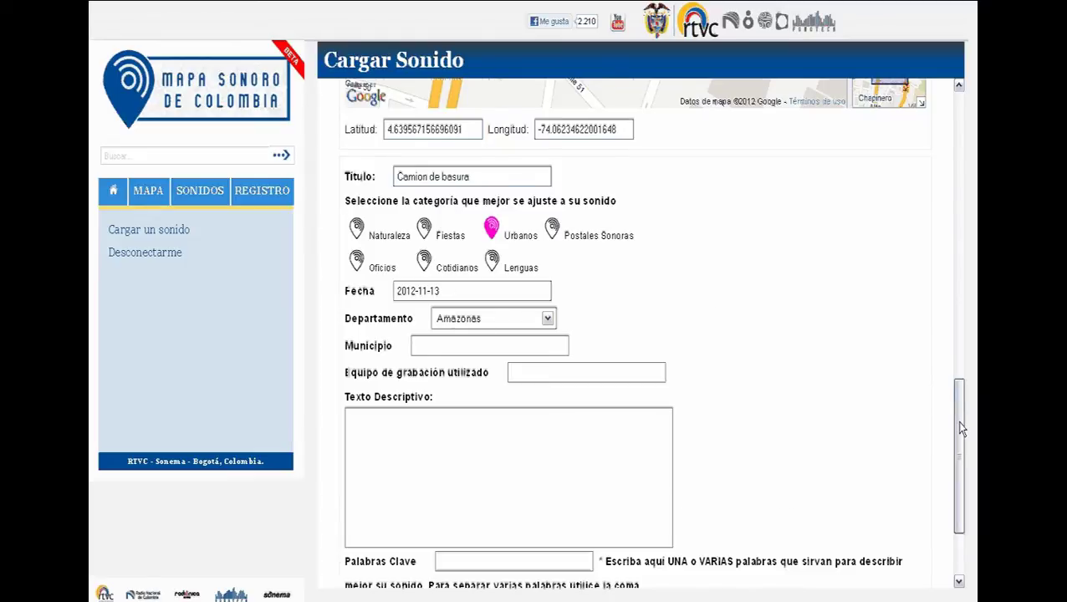
Set the sound's date to 2012-09-05.
scroll(957, 433, "down", 2)
double_click(422, 196)
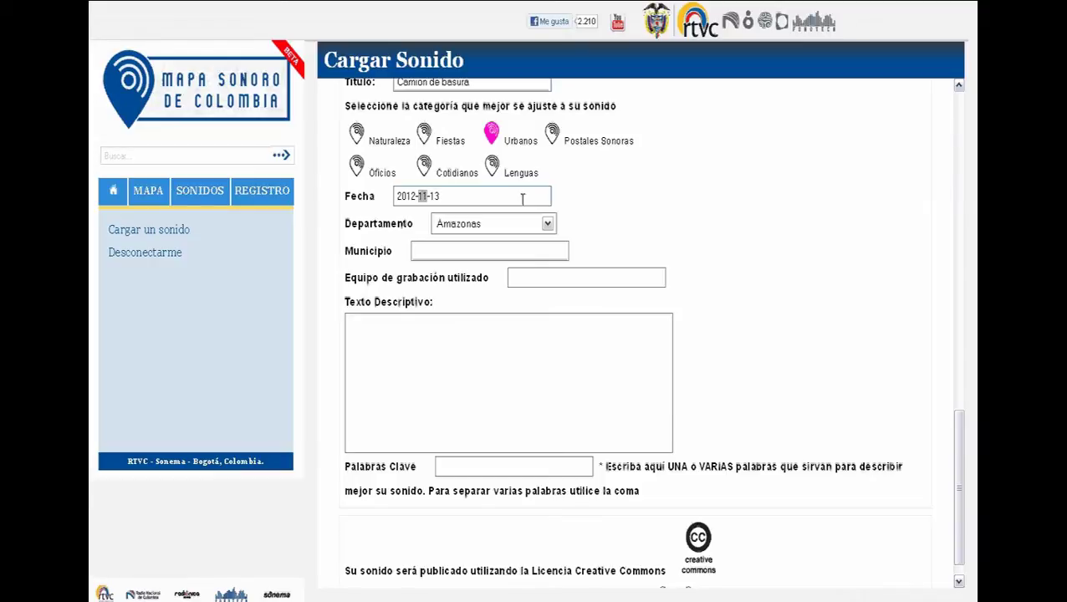
type("09")
double_click(442, 196)
type("05")
Set the department to D.C. and enter Bogota as the municipality.
left_click(468, 226)
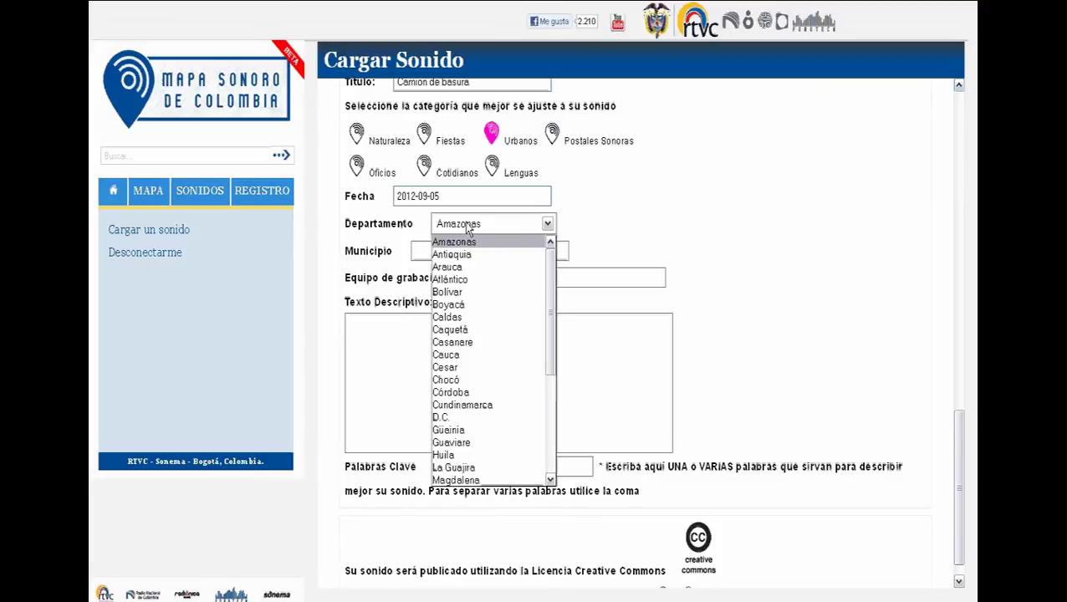
left_click(443, 418)
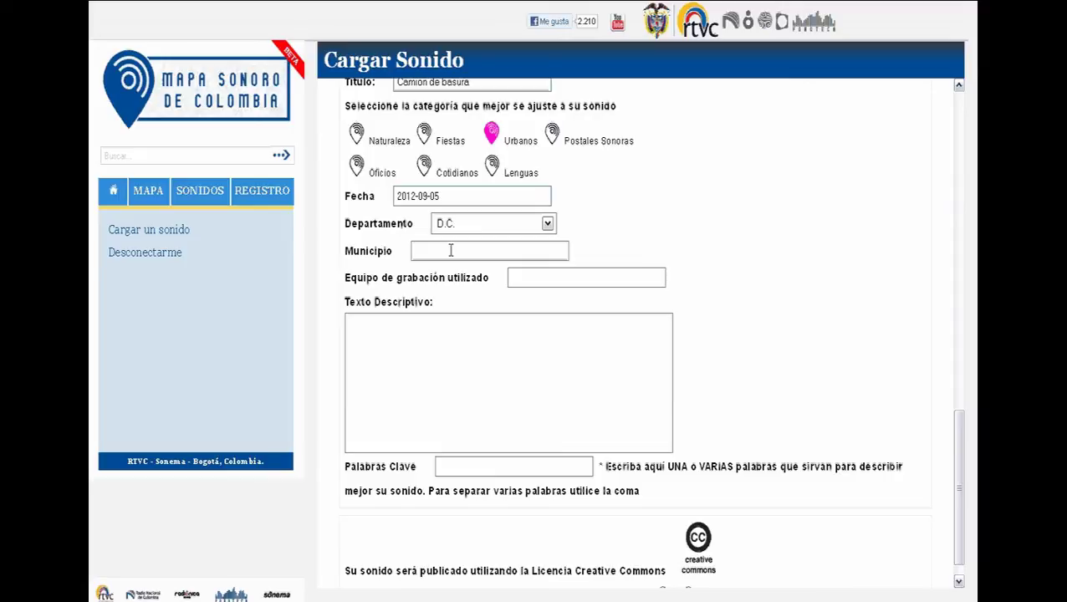
type("Bogota")
Enter "Celular" as the recording equipment used.
left_click(596, 281)
type("Celular")
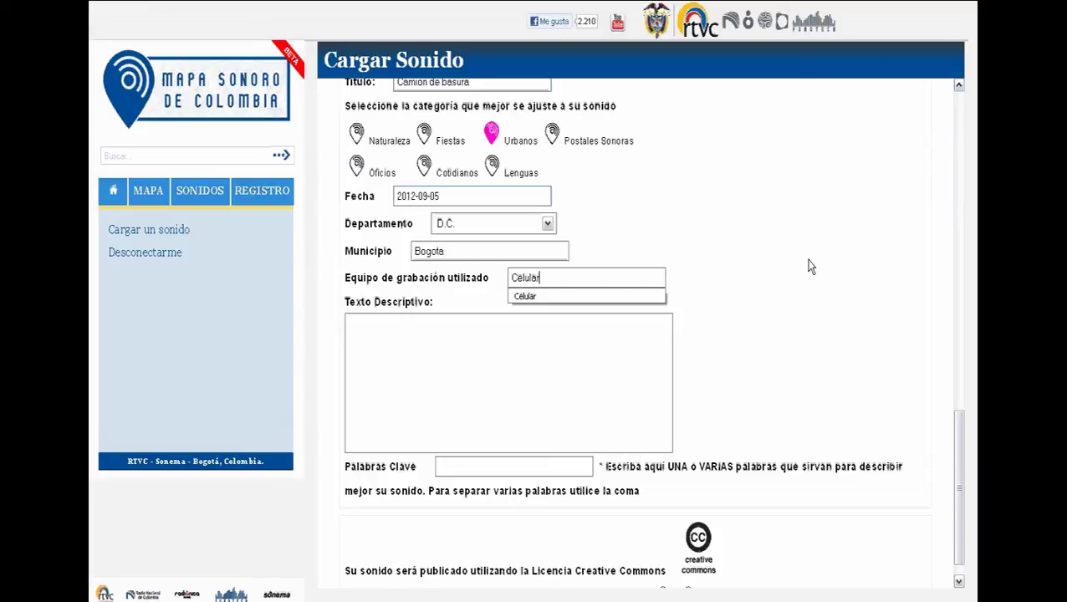
left_click(812, 227)
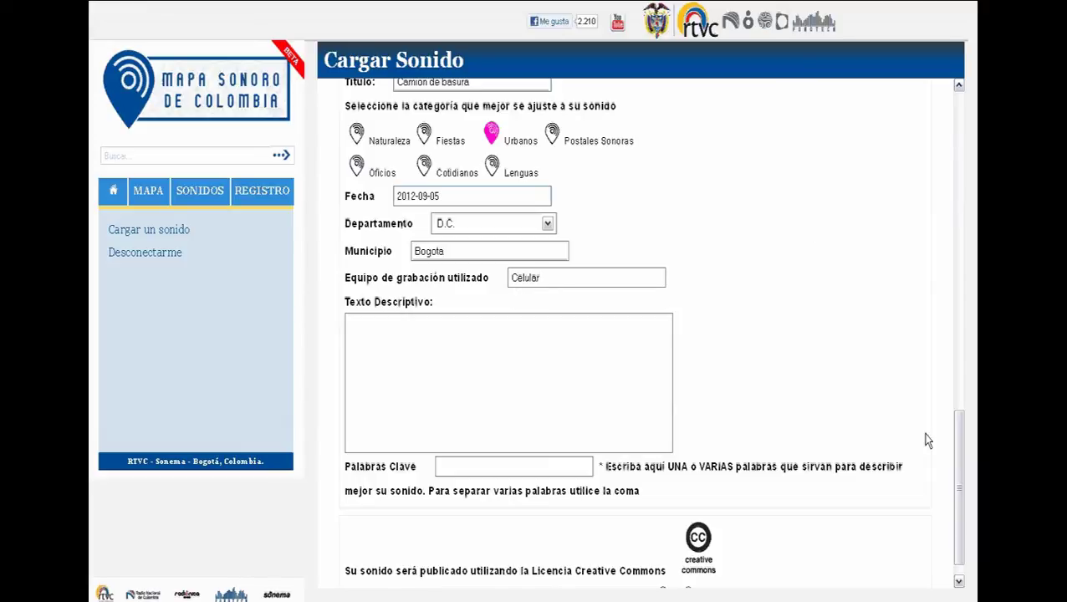
Write the descriptive text "Camion de la basura recorre la noche bogotana y emite su sonido caracteristico.".
left_click(489, 385)
type("Camion de la basura ")
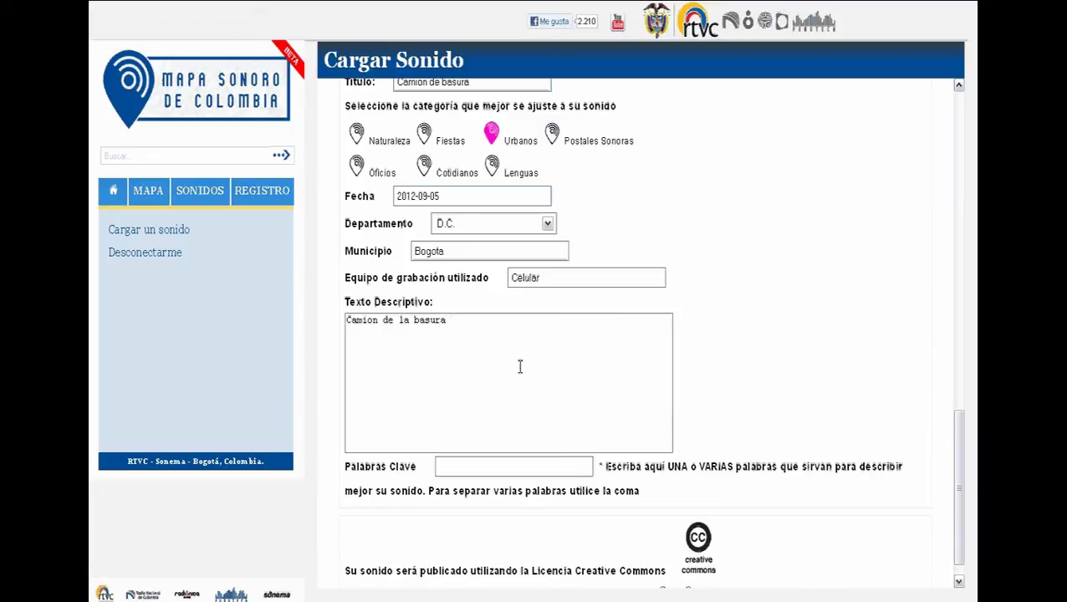
type("re")
type("corre la noche bog")
type("otana y ")
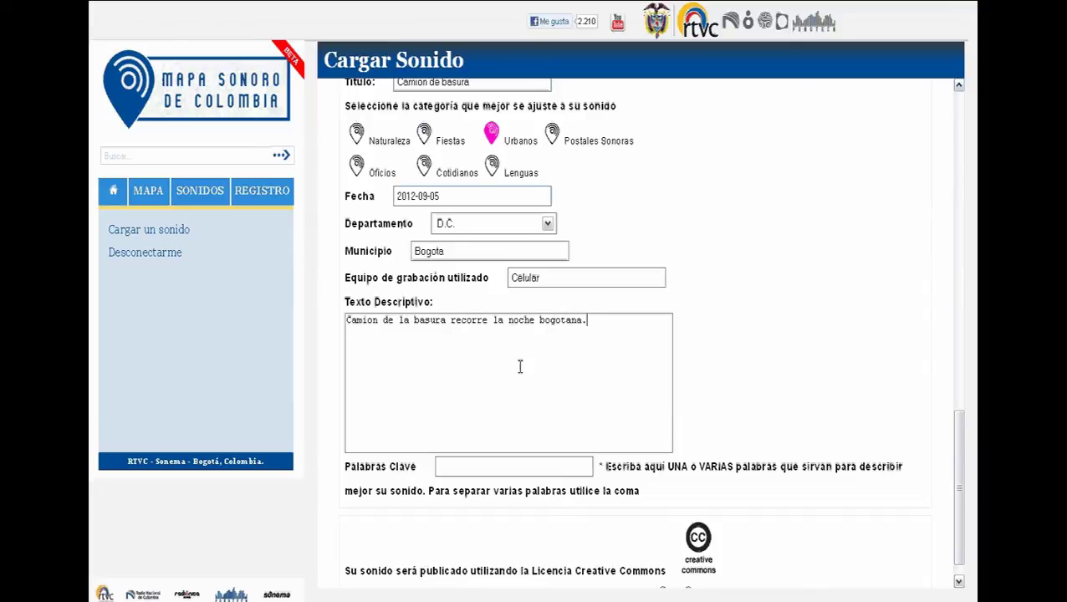
type("emite su sonido caracteristico.")
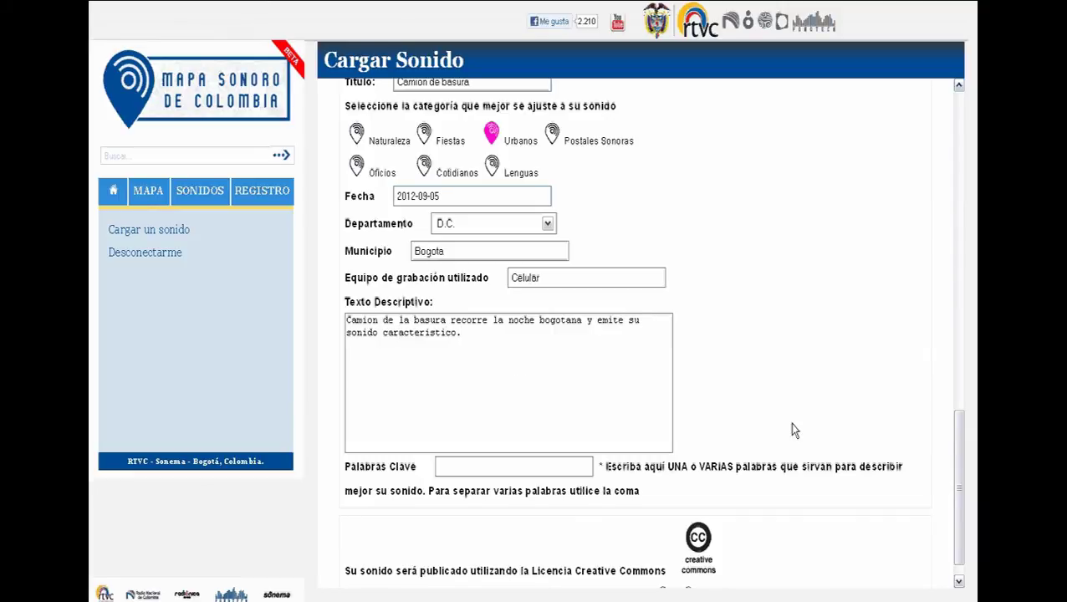
Enter the comma-separated keywords "camion, basura, noche" for the sound.
scroll(838, 488, "down", 1)
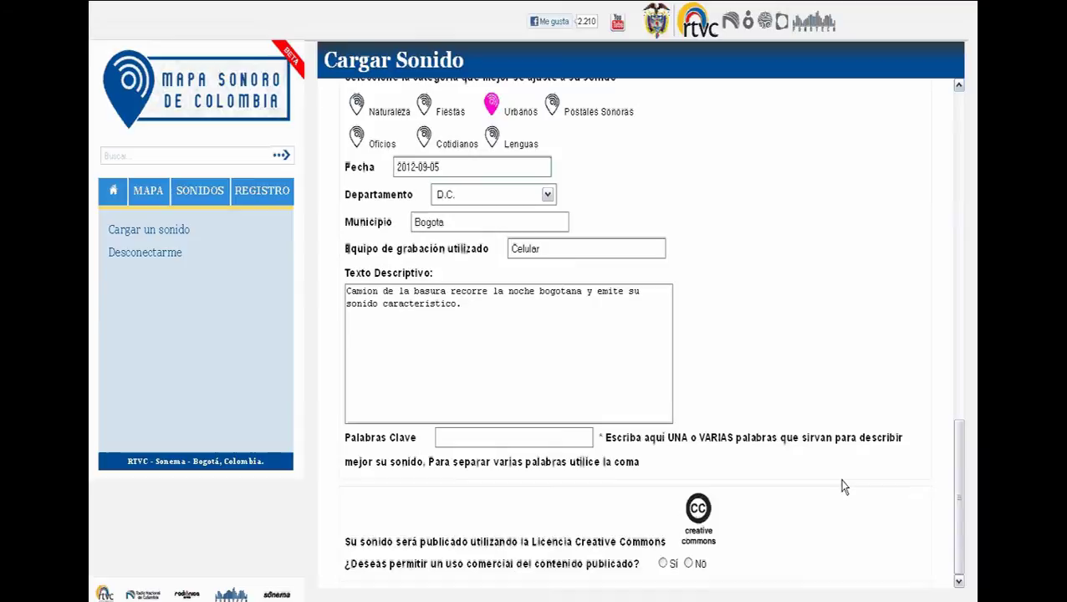
left_click(466, 431)
type("camion,")
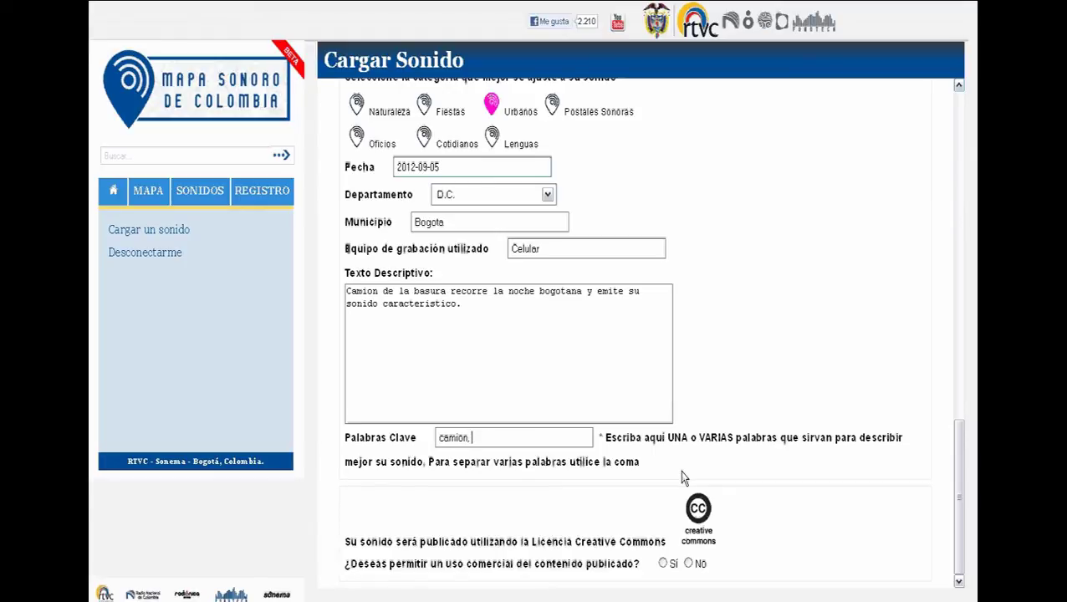
type(" basura, noche")
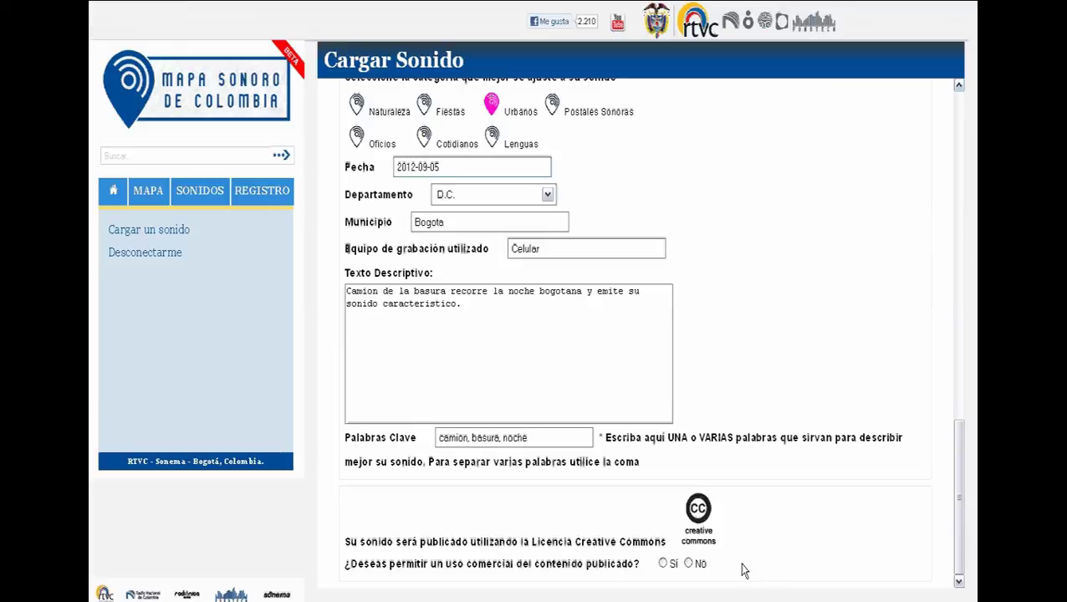
Set the Creative Commons licence to disallow commercial use and allow modifications only when shared the same way.
left_click(690, 564)
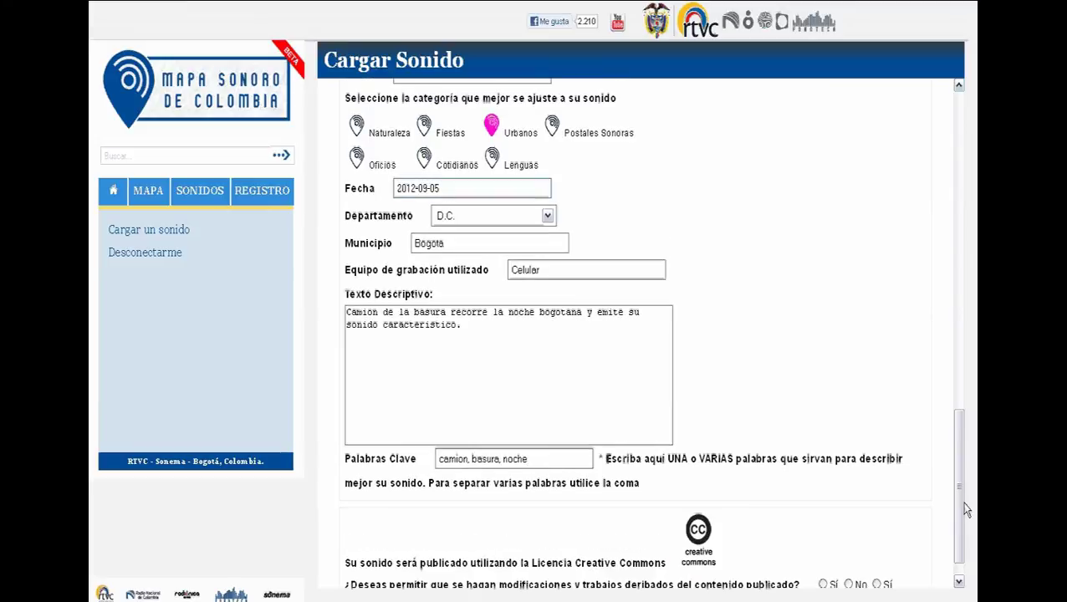
scroll(961, 502, "down", 1)
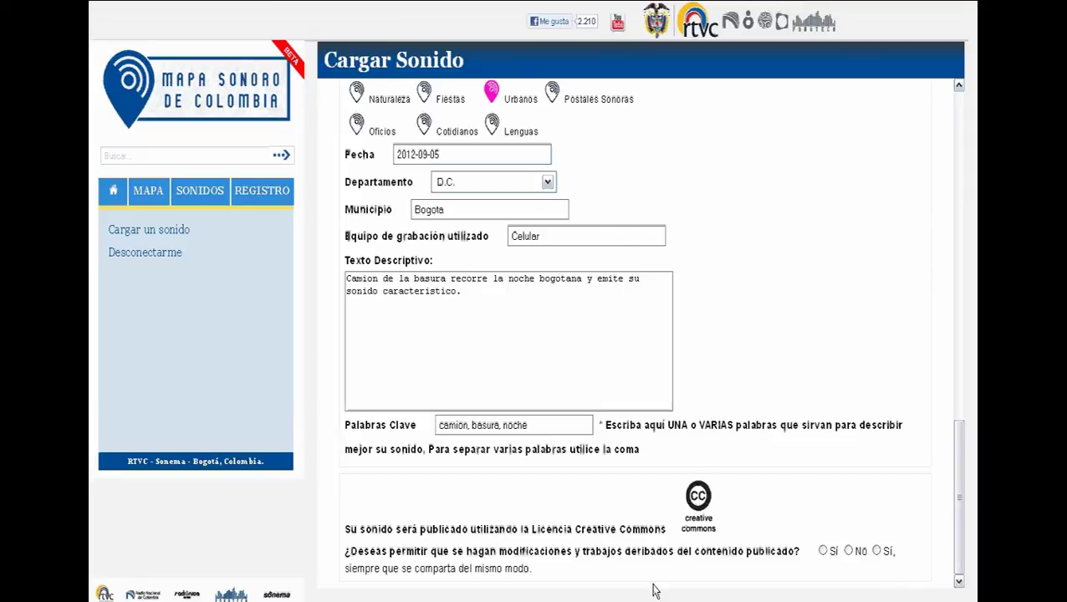
left_click(877, 552)
Submit the completed form to upload the sound.
scroll(960, 500, "down", 1)
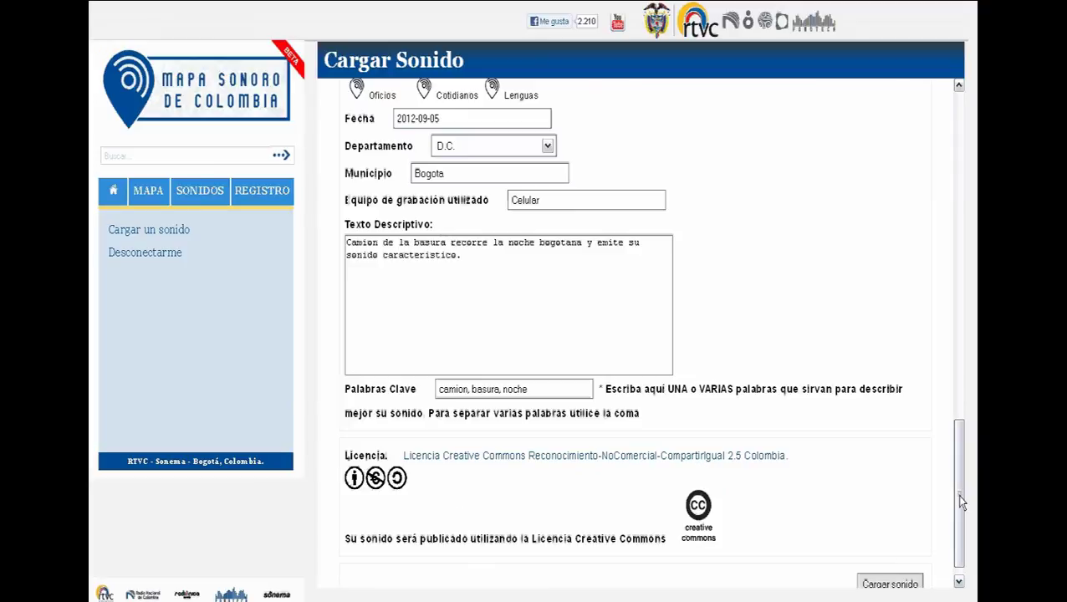
scroll(960, 499, "down", 1)
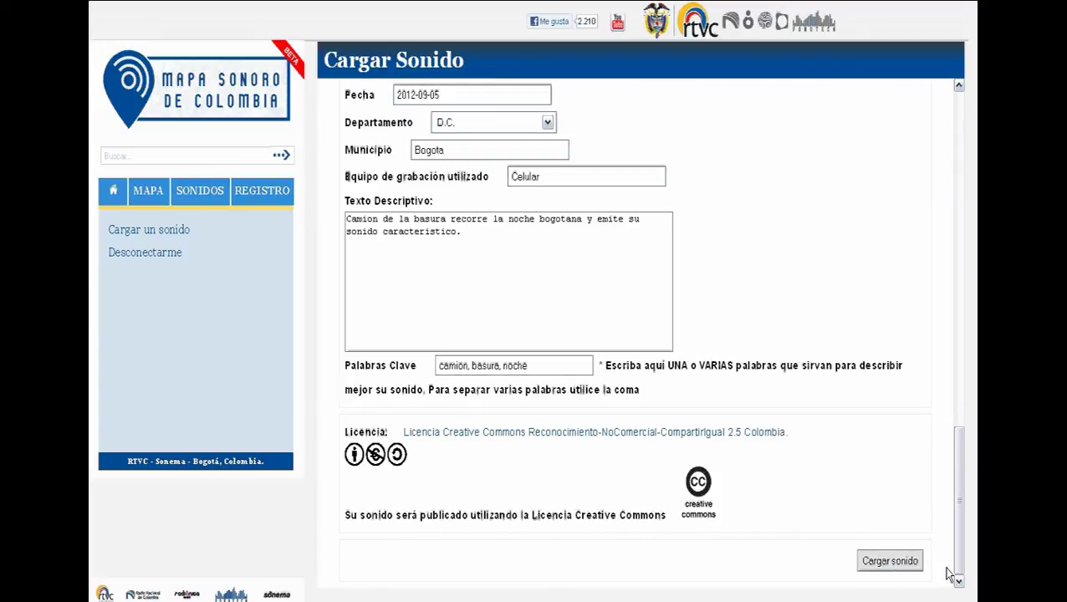
left_click(889, 562)
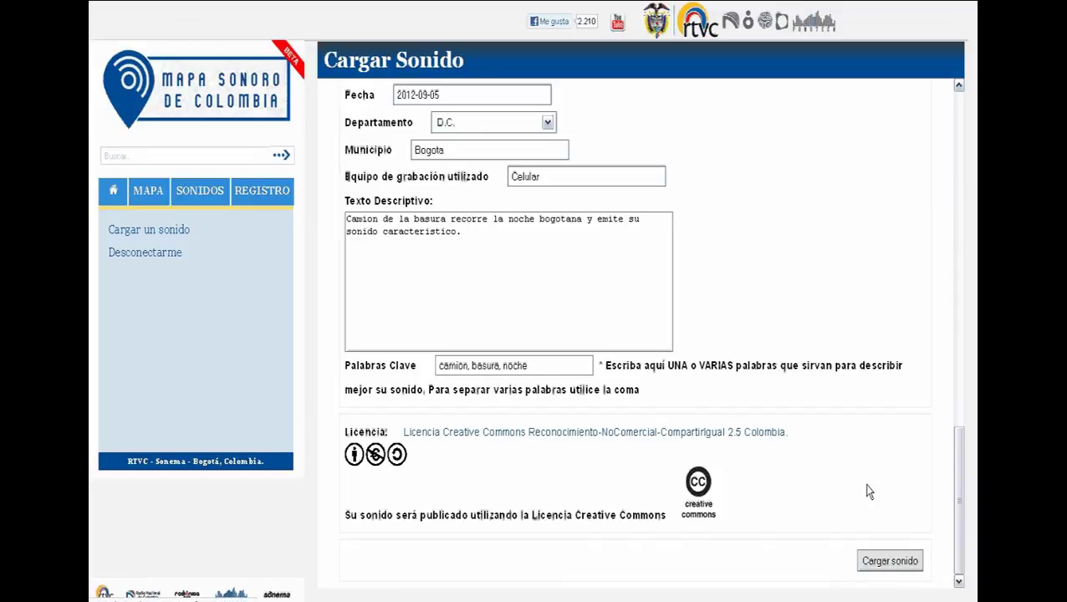